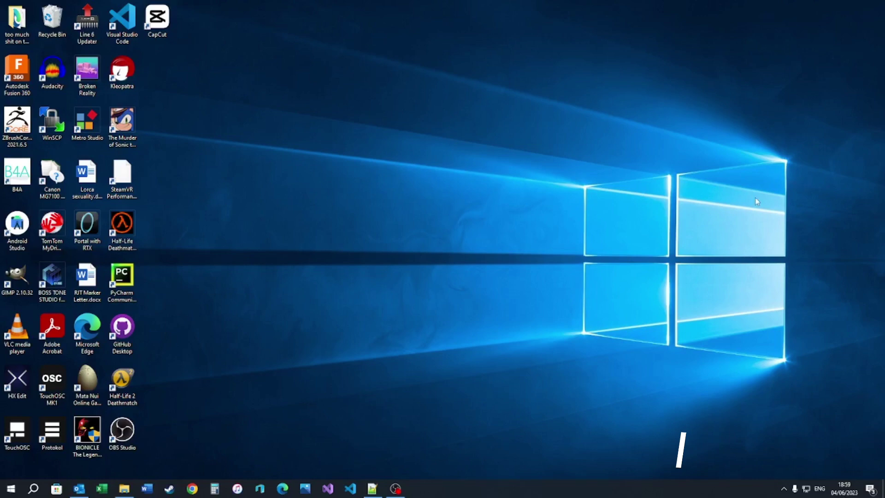
Launch RC-600 Editor from the Start menu and move its window up and to the right
{"action": "left_click", "coordinate": [10, 490]}
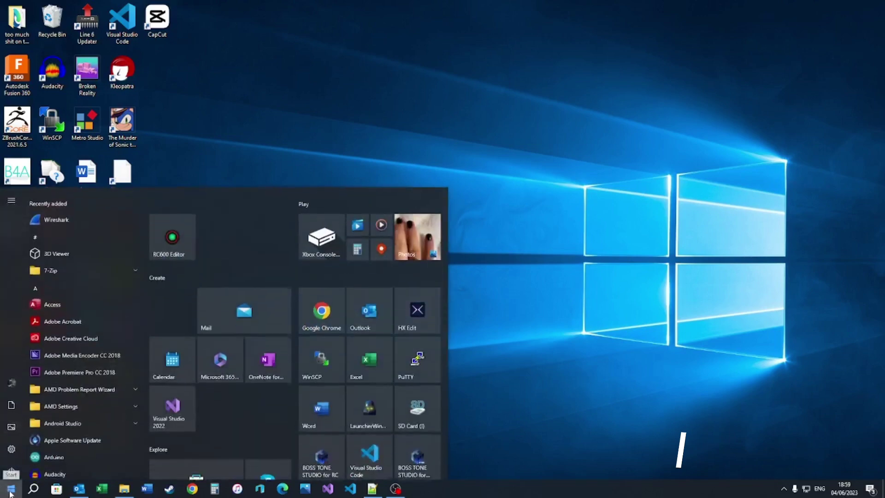
{"action": "left_click", "coordinate": [173, 231]}
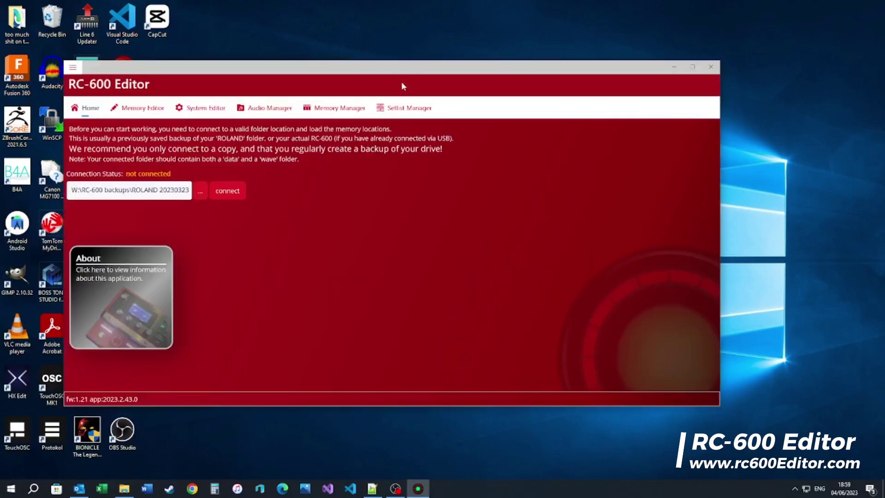
{"action": "left_click_drag", "start_coordinate": [401, 81], "coordinate": [498, 69]}
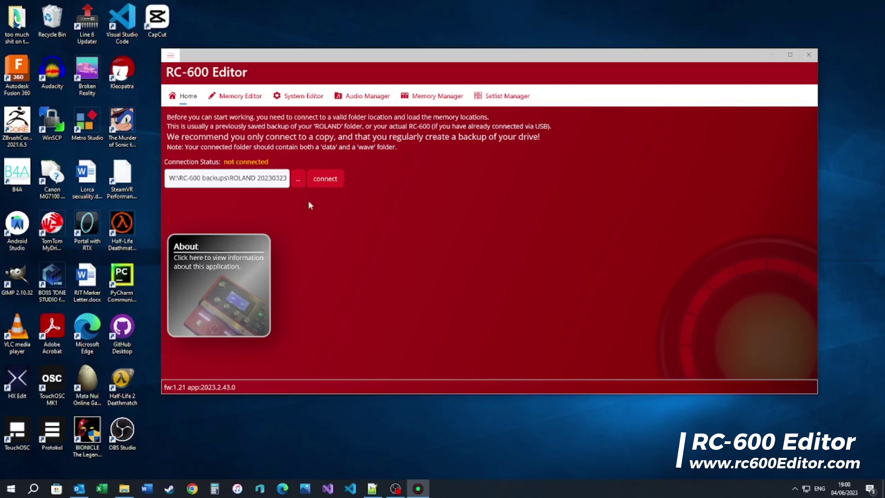
Connect to the ROLAND 20230323 backup, open the Memory Editor, and try sync-pushing N2 Nitrogen
{"action": "left_click", "coordinate": [325, 179]}
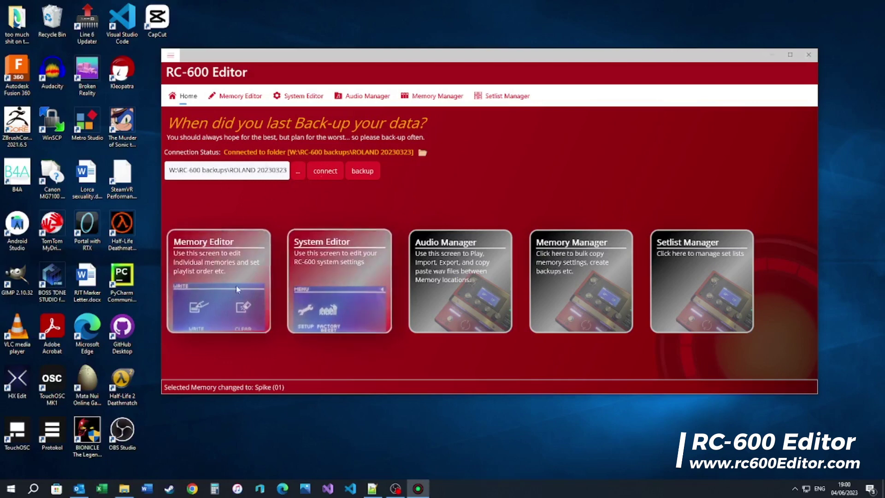
{"action": "left_click", "coordinate": [222, 284]}
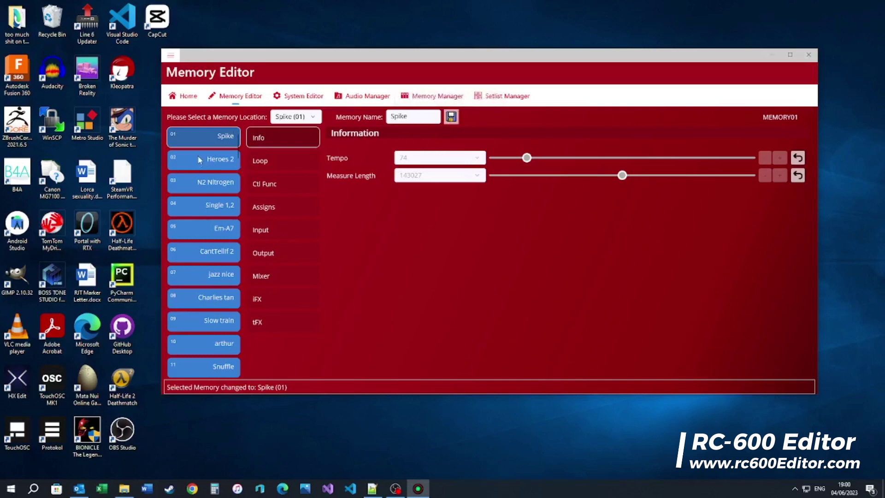
{"action": "right_click", "coordinate": [204, 186]}
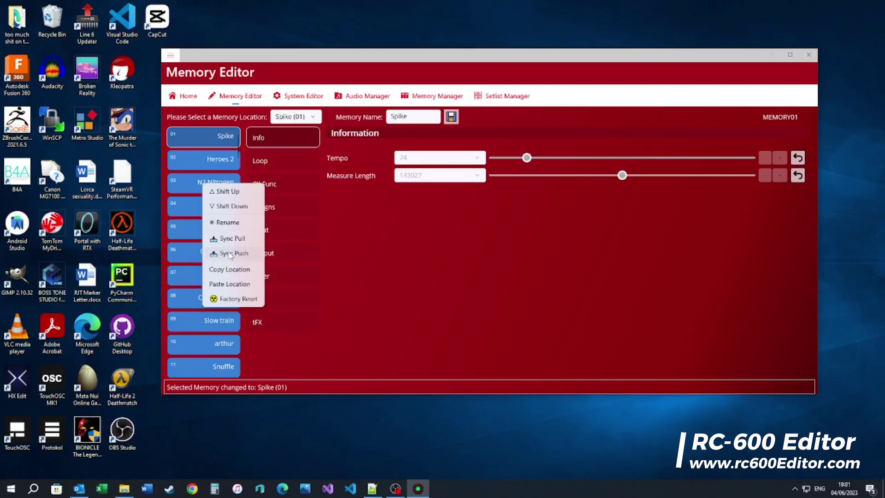
{"action": "left_click", "coordinate": [231, 255]}
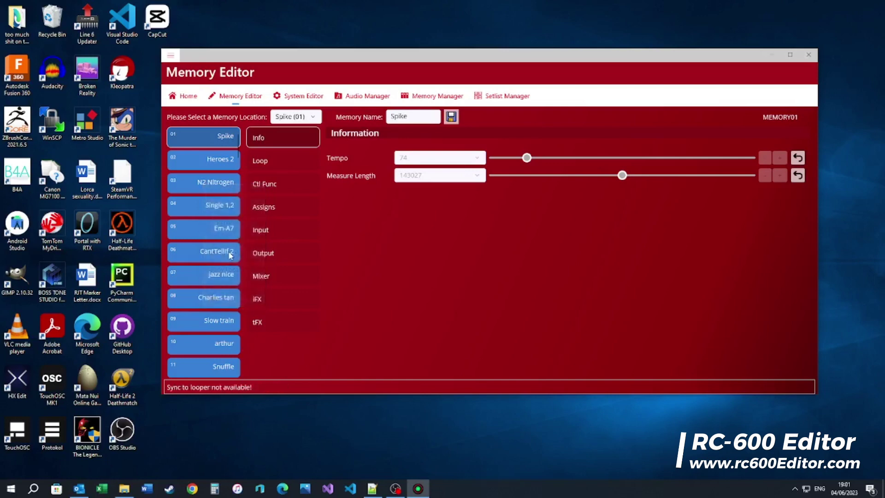
Try sync-pulling Em-A7 from the looper, then check that RC-600 (H:) holds a ROLAND folder
{"action": "right_click", "coordinate": [207, 228]}
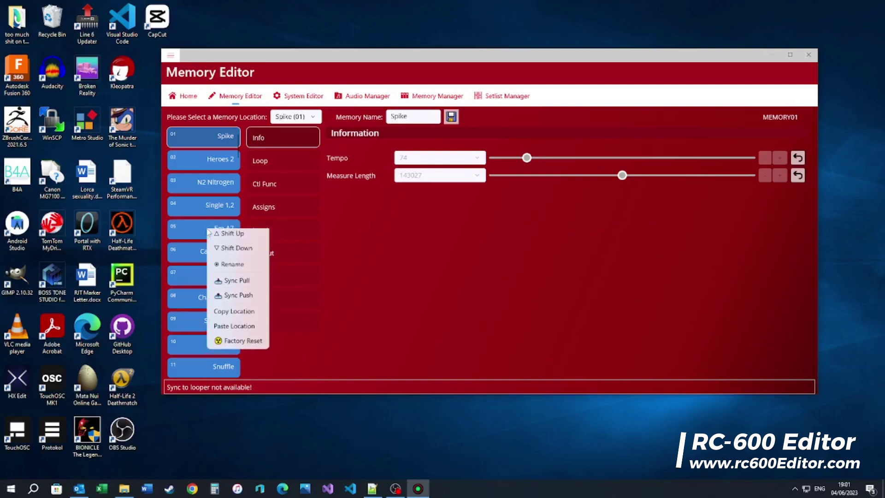
{"action": "left_click", "coordinate": [230, 284]}
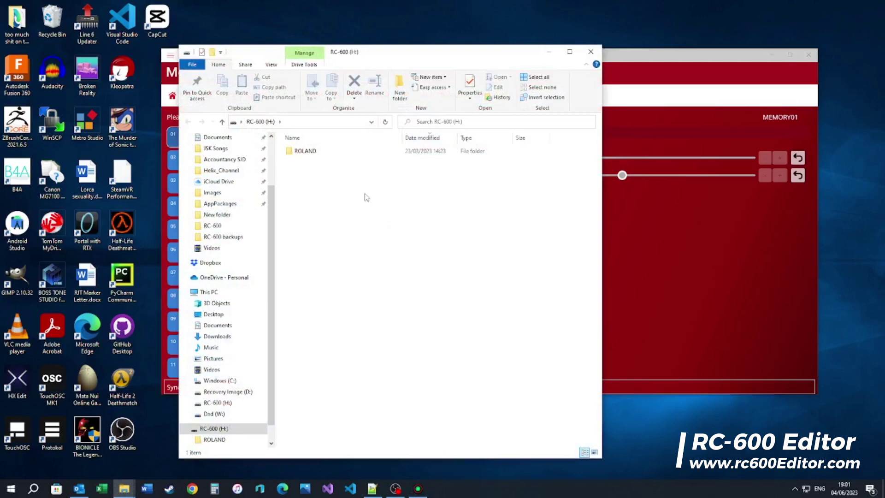
{"action": "left_click", "coordinate": [297, 154]}
{"action": "left_click", "coordinate": [590, 52]}
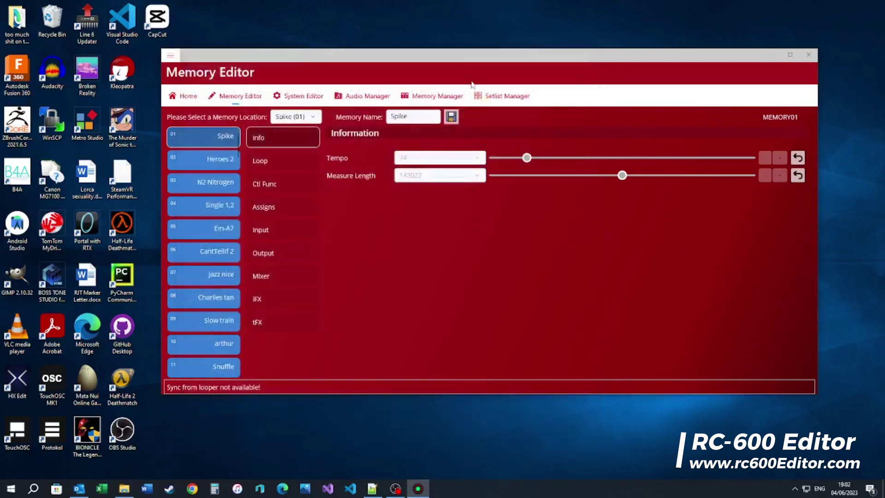
Reconnect from Home, load memory Heroes 2 in the Memory Editor, and show its Ctl Func Assigns page
{"action": "left_click", "coordinate": [189, 97]}
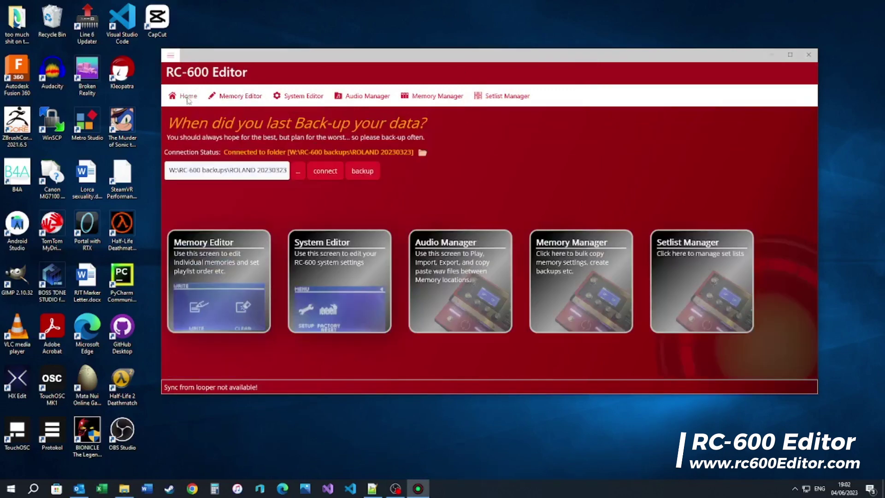
{"action": "left_click", "coordinate": [325, 171]}
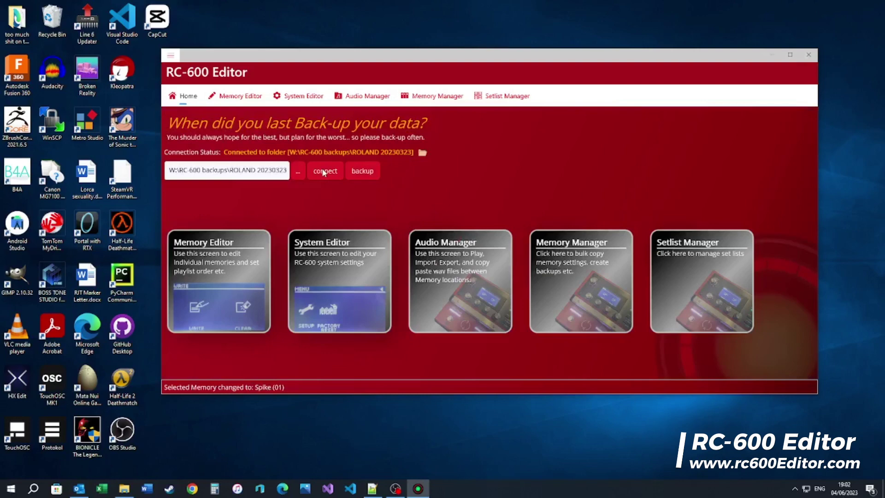
{"action": "left_click", "coordinate": [217, 279]}
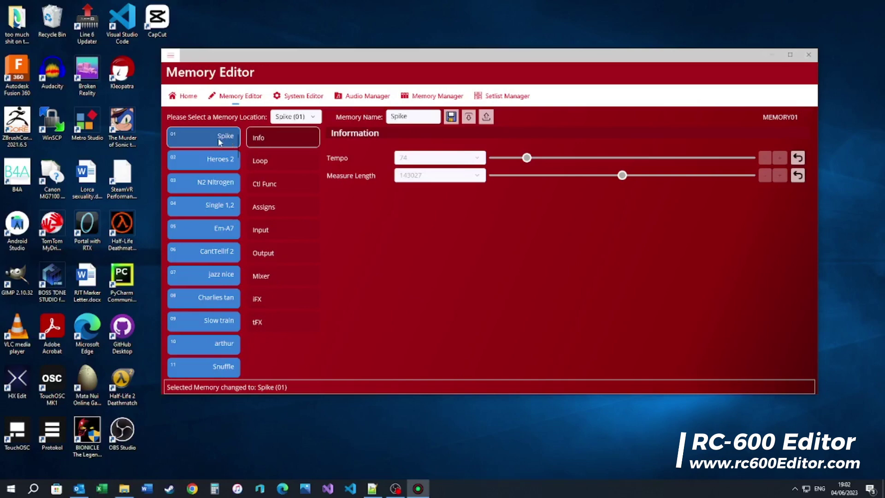
{"action": "left_click", "coordinate": [197, 164]}
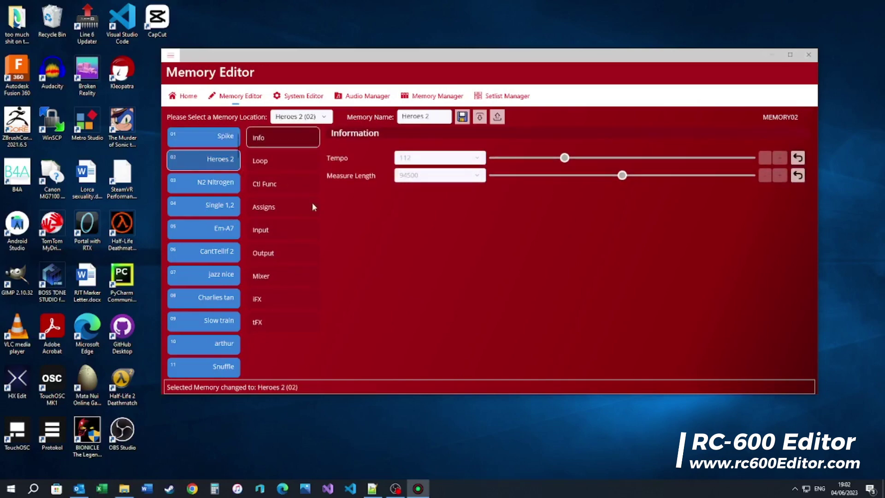
{"action": "left_click", "coordinate": [286, 188]}
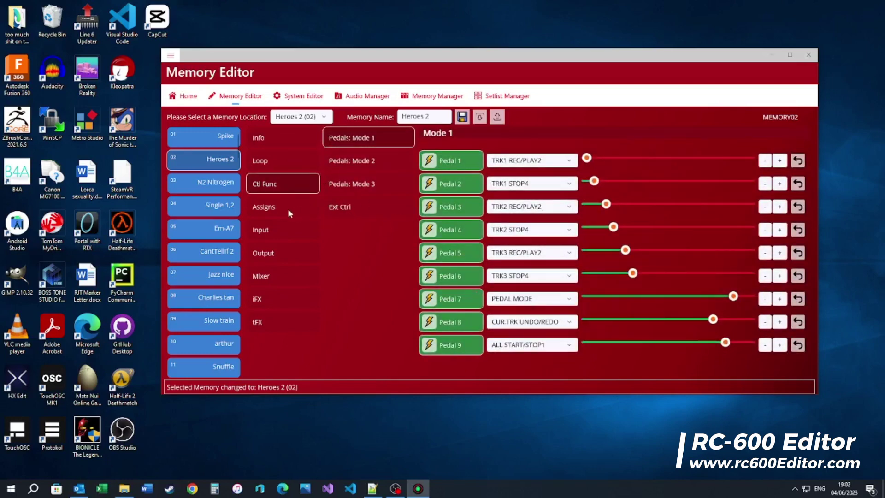
{"action": "left_click", "coordinate": [272, 208]}
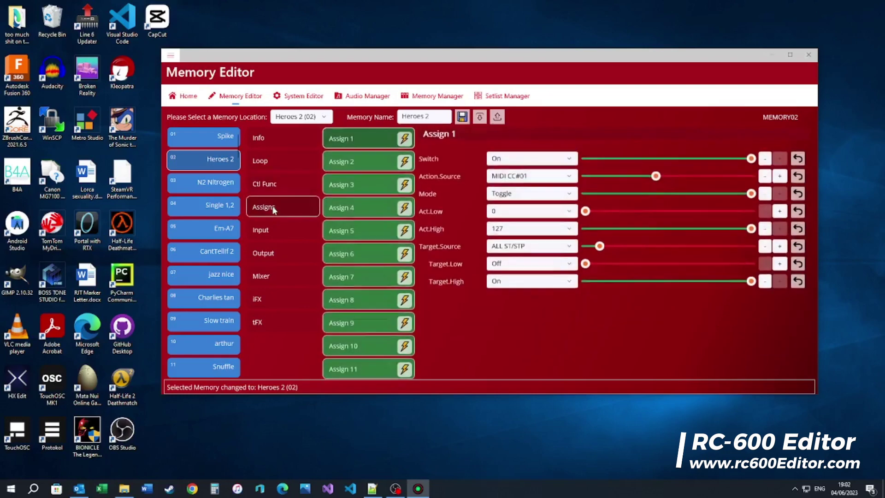
Raise Assign 1's Act.Low to 13 and save the change to MEMORY02
{"action": "left_click_drag", "start_coordinate": [586, 211], "coordinate": [604, 211]}
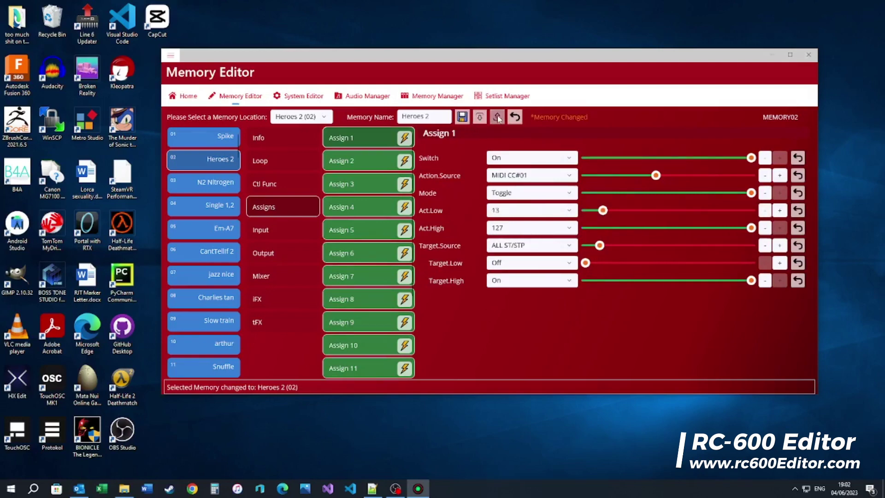
{"action": "left_click", "coordinate": [498, 118]}
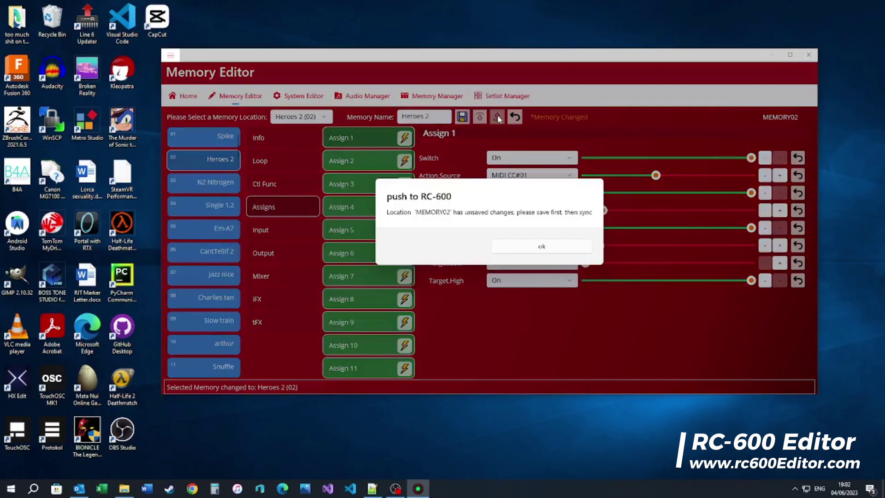
{"action": "left_click", "coordinate": [519, 247]}
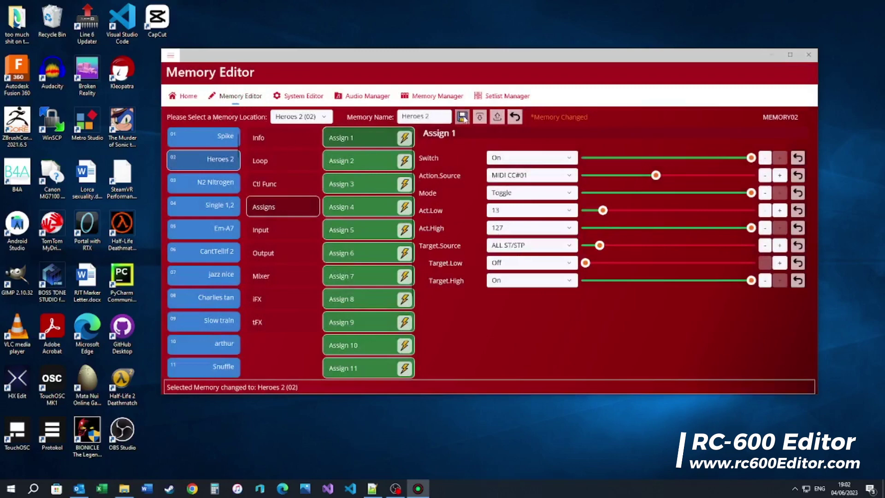
{"action": "left_click", "coordinate": [462, 117]}
{"action": "left_click", "coordinate": [455, 247]}
Sync-push MEMORY02 'Heroes 2' to the looper, confirming the overwrite
{"action": "left_click", "coordinate": [497, 117]}
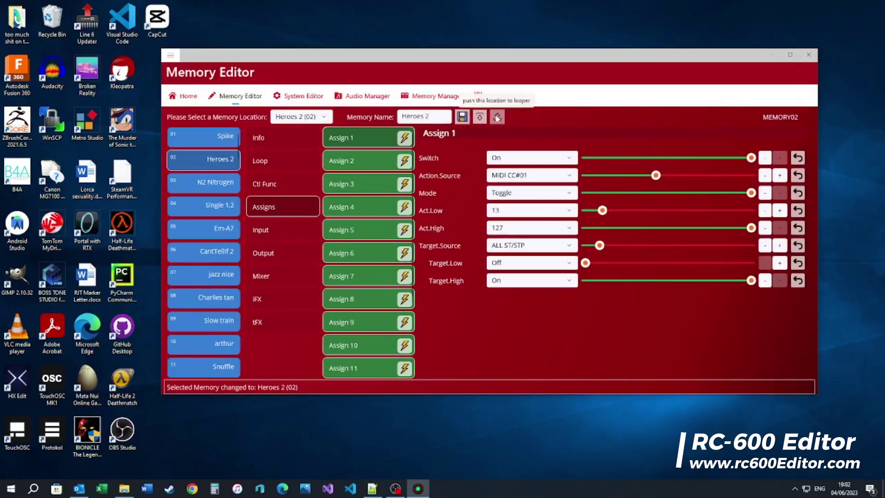
{"action": "left_click", "coordinate": [497, 117]}
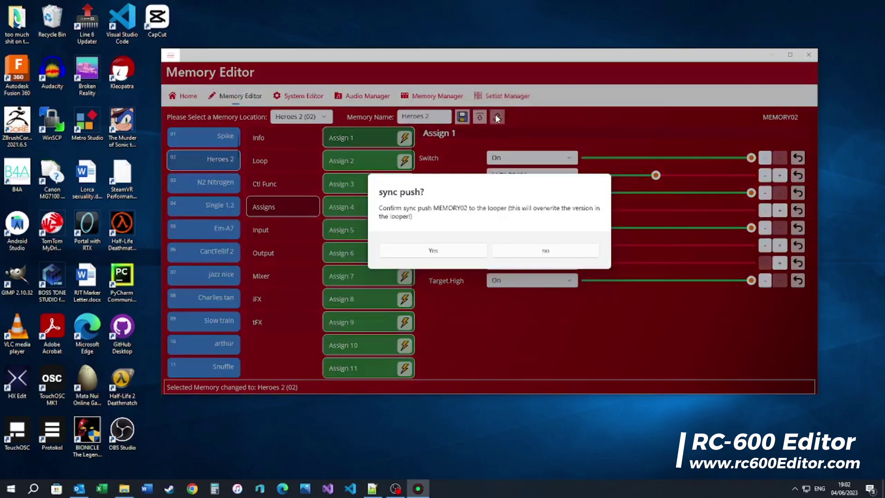
{"action": "left_click", "coordinate": [431, 251]}
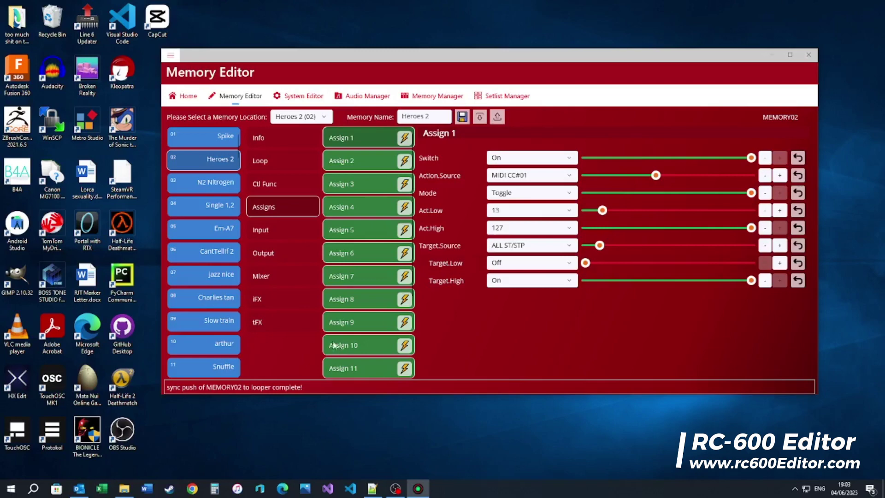
{"action": "right_click", "coordinate": [215, 257]}
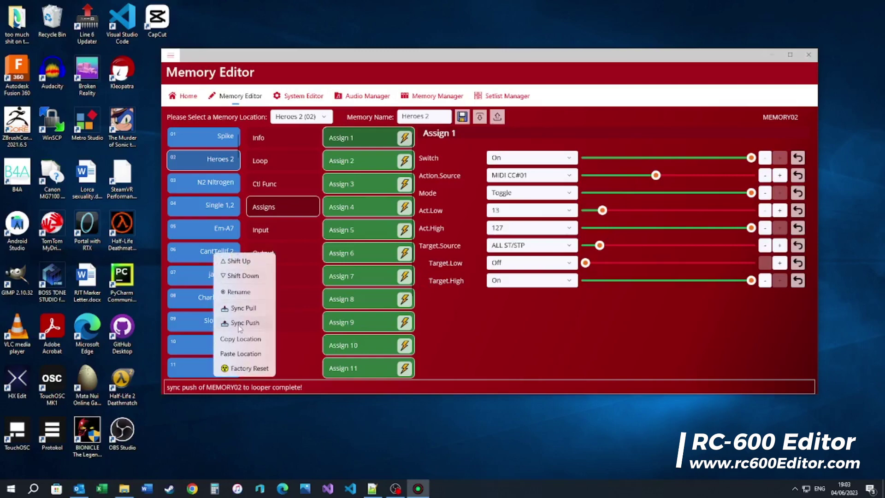
{"action": "left_click", "coordinate": [534, 119]}
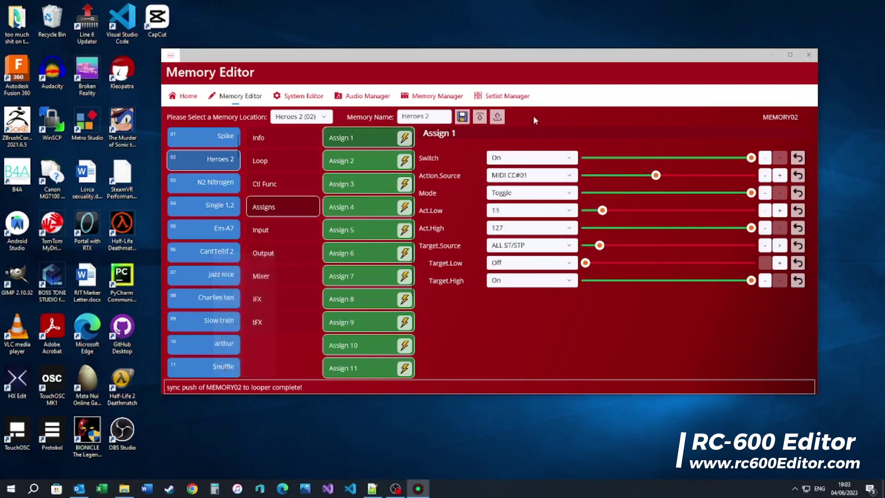
In the Setlist Manager, copy Slow train from the Shizzle setlist into Memory 27, overwriting it
{"action": "left_click", "coordinate": [496, 96]}
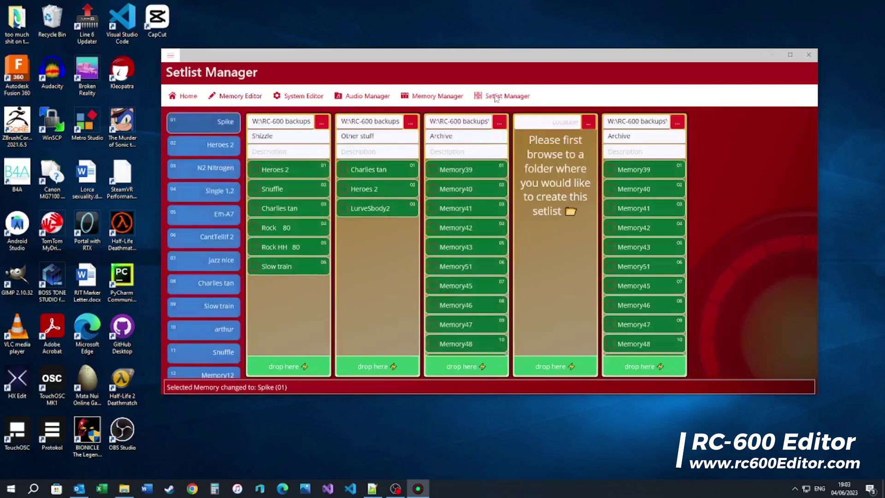
{"action": "right_click", "coordinate": [219, 192]}
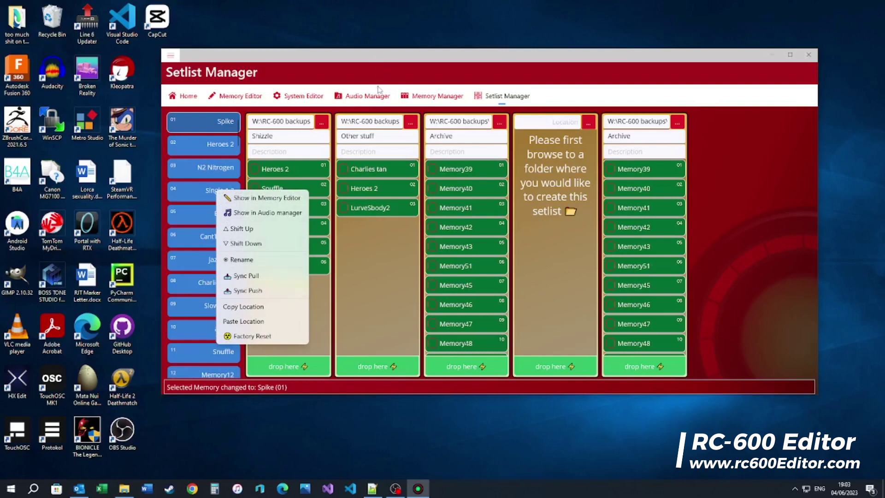
{"action": "left_click", "coordinate": [371, 271]}
{"action": "scroll", "coordinate": [207, 268], "scroll_direction": "down", "scroll_amount": 3}
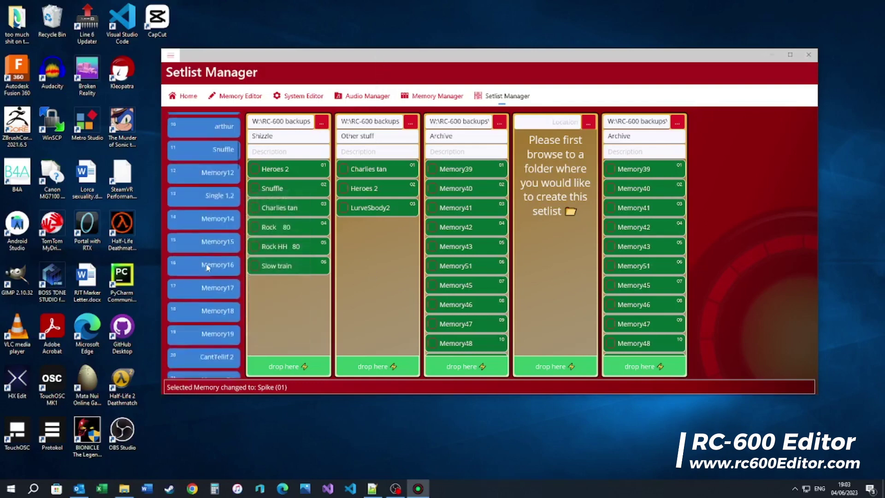
{"action": "scroll", "coordinate": [207, 267], "scroll_direction": "down", "scroll_amount": 3}
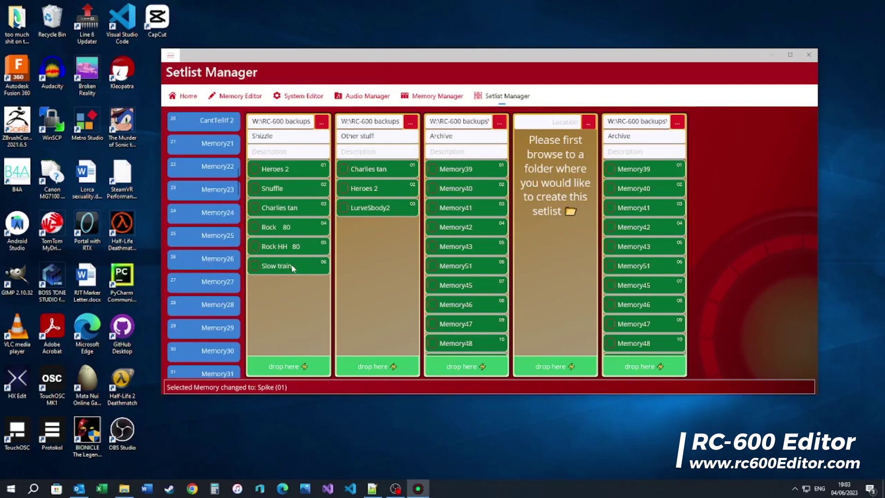
{"action": "left_click_drag", "start_coordinate": [291, 266], "coordinate": [206, 286]}
{"action": "left_click", "coordinate": [433, 248]}
Sync-push MEMORY27 'Slow train' to the looper
{"action": "right_click", "coordinate": [199, 284]}
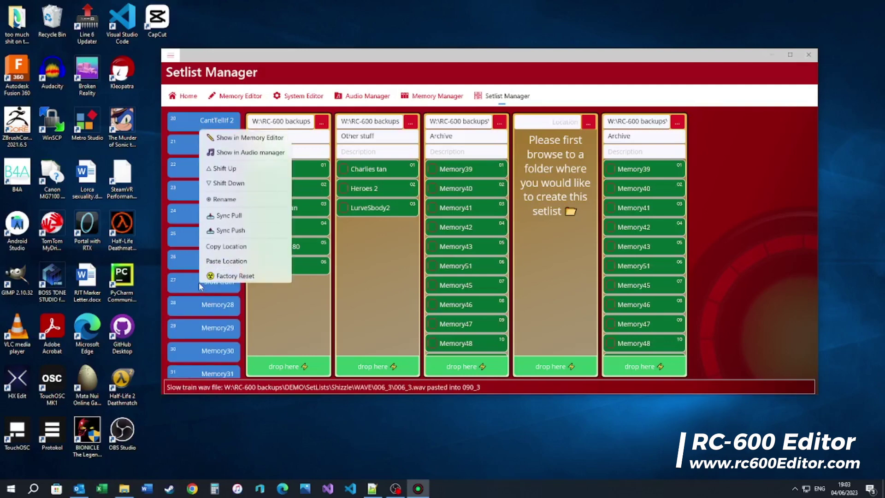
{"action": "left_click", "coordinate": [226, 228]}
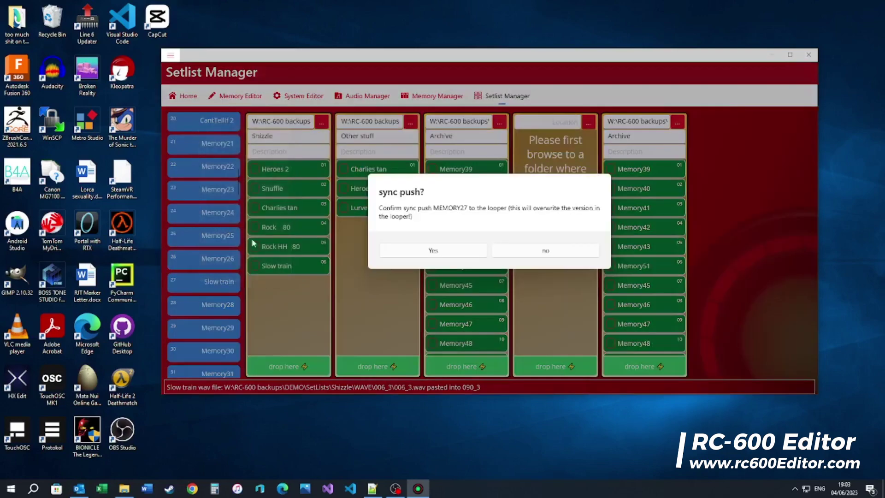
{"action": "left_click", "coordinate": [431, 253]}
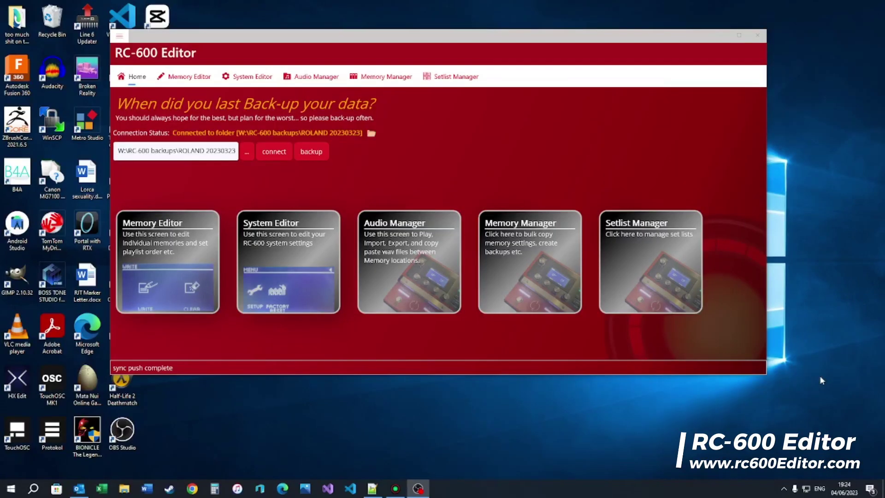
Bring the editor forward, reconnect to the ROLAND 20230323 folder, and open the Memory Editor
{"action": "left_click", "coordinate": [473, 39]}
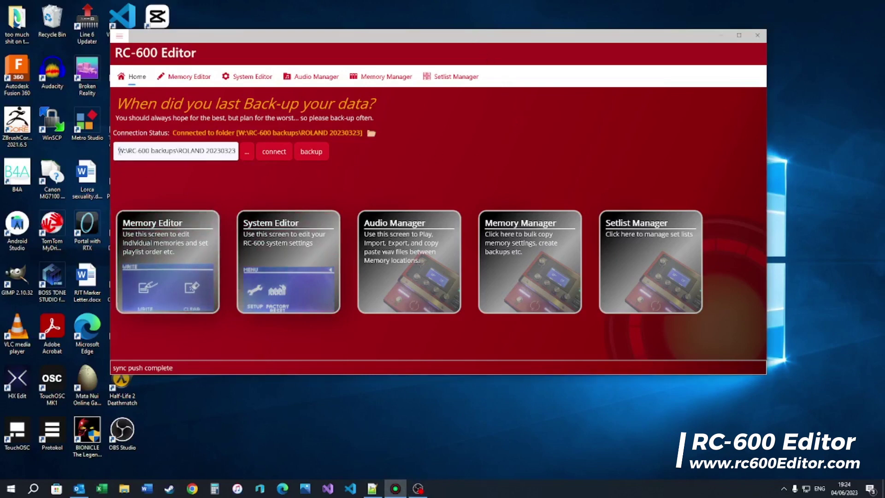
{"action": "left_click_drag", "start_coordinate": [119, 152], "coordinate": [229, 152]}
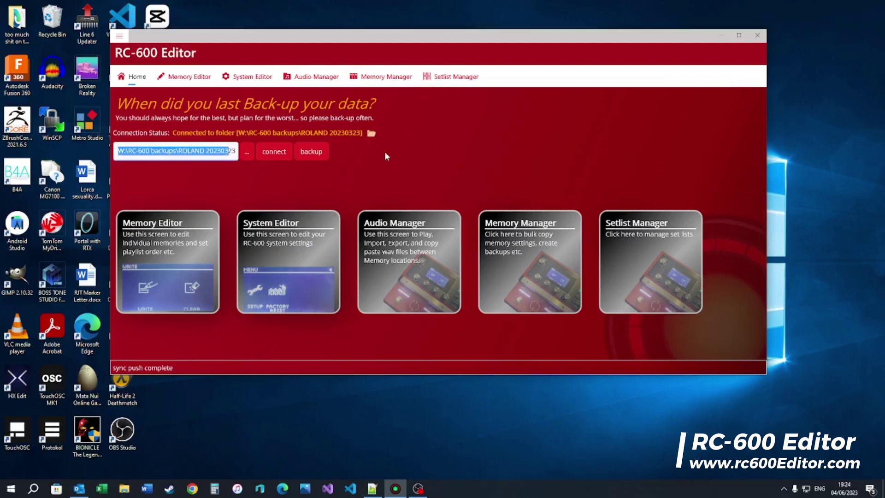
{"action": "left_click", "coordinate": [275, 153]}
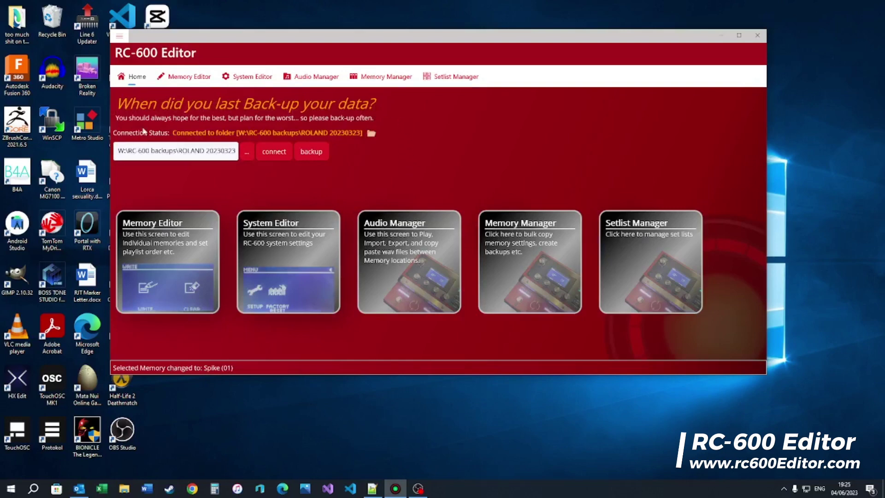
{"action": "left_click", "coordinate": [182, 234]}
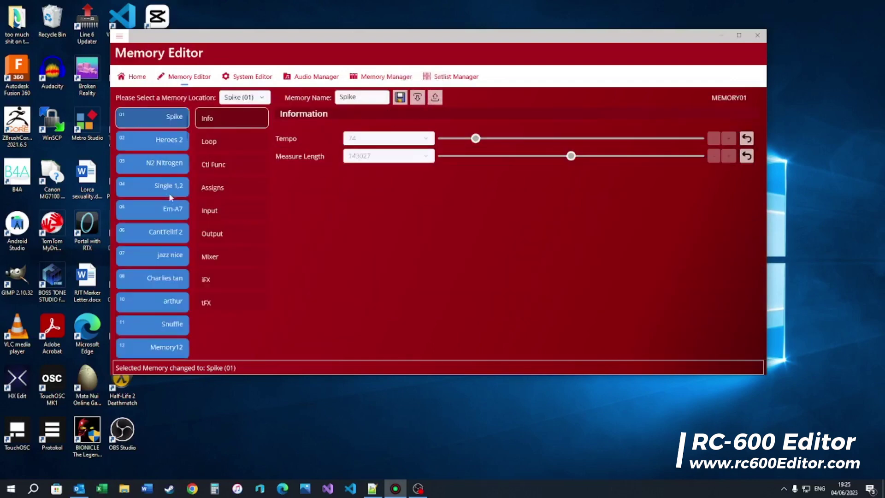
Open the Memory Manager and change the bulk update targets from 1-5 to 90-95, 99
{"action": "left_click", "coordinate": [374, 78]}
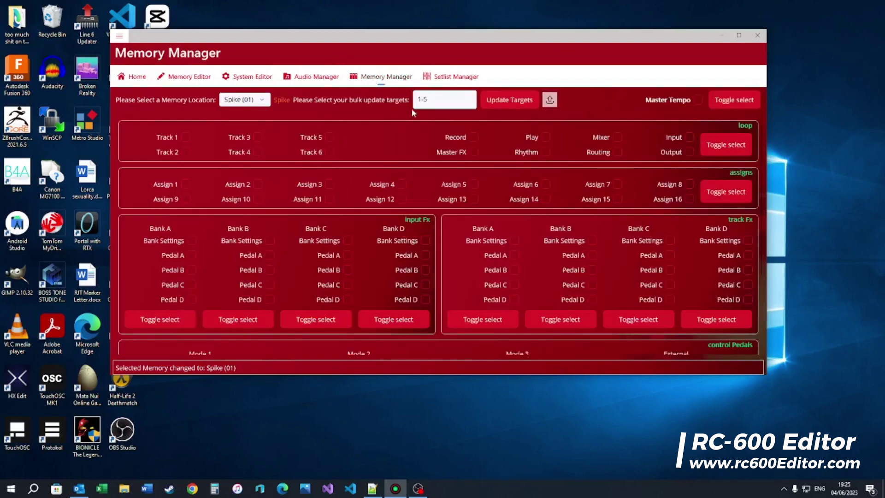
{"action": "left_click_drag", "start_coordinate": [438, 99], "coordinate": [401, 104]}
{"action": "type", "text": "1-9"}
{"action": "left_click_drag", "start_coordinate": [435, 99], "coordinate": [401, 100]}
{"action": "type", "text": "90-95, 99"}
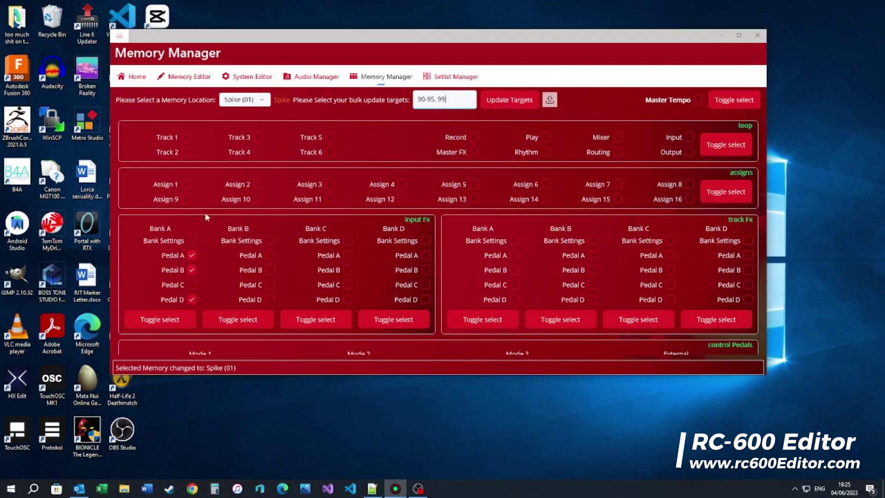
{"action": "scroll", "coordinate": [206, 253], "scroll_direction": "down", "scroll_amount": 3}
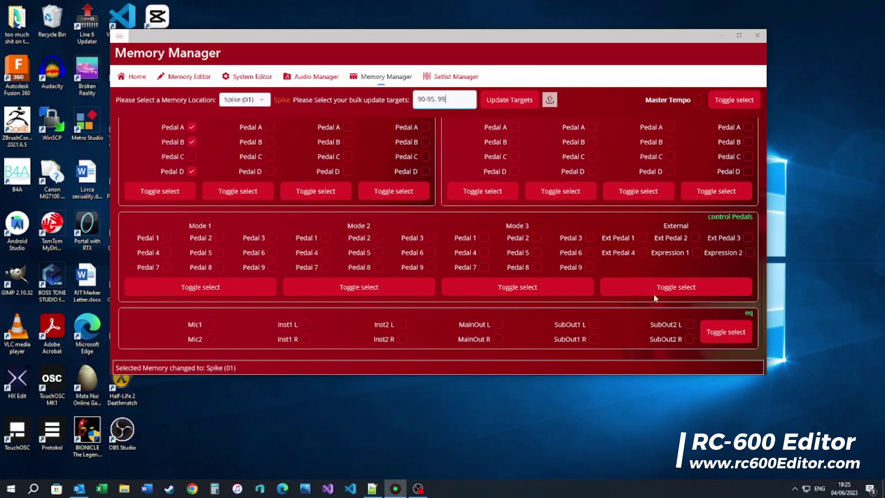
{"action": "scroll", "coordinate": [498, 277], "scroll_direction": "up", "scroll_amount": 3}
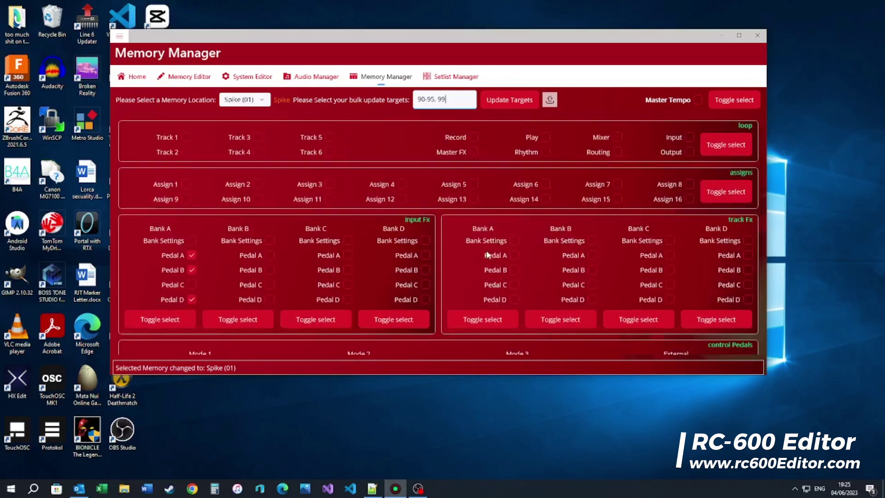
{"action": "left_click", "coordinate": [493, 101]}
Set the bulk targets to 1-5 and sync-push those memories to the looper
{"action": "type", "text": "1-5"}
{"action": "left_click_drag", "start_coordinate": [413, 99], "coordinate": [431, 98]}
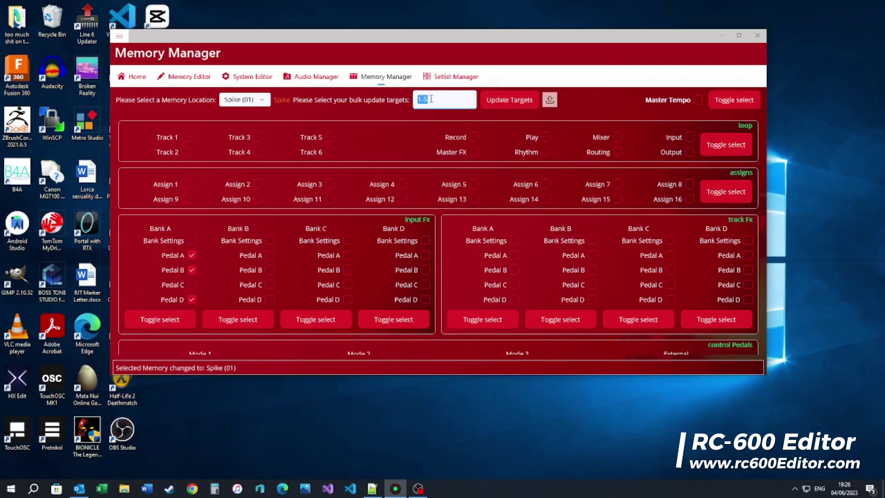
{"action": "left_click", "coordinate": [551, 100]}
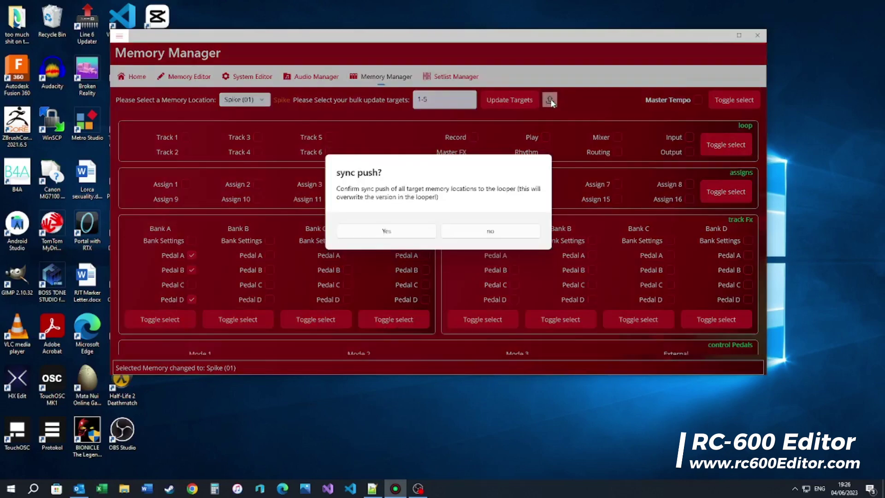
{"action": "left_click", "coordinate": [372, 231]}
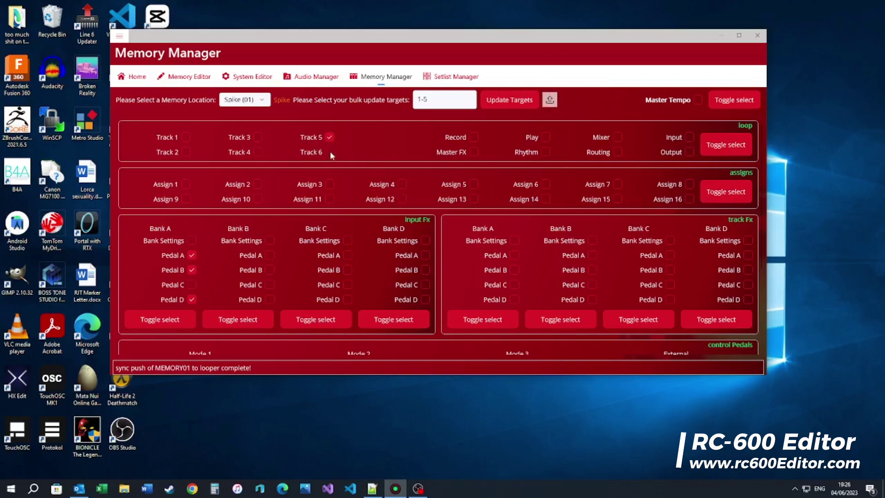
{"action": "left_click", "coordinate": [329, 137]}
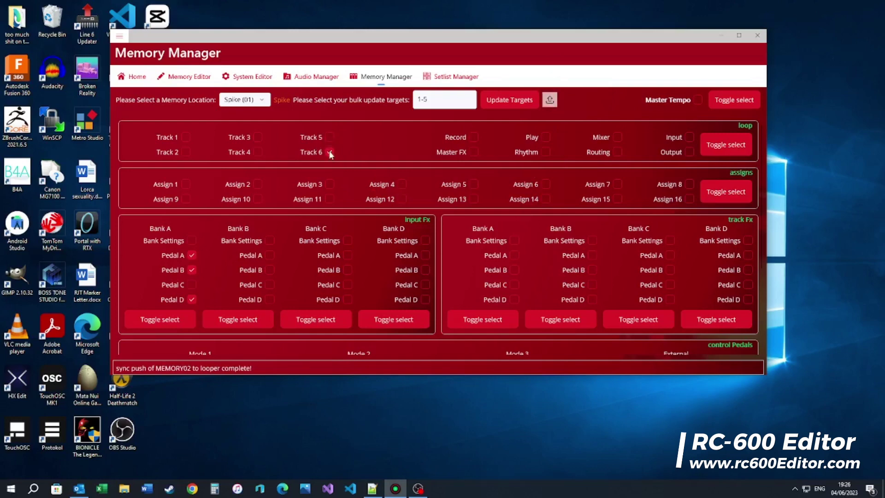
{"action": "left_click", "coordinate": [555, 104]}
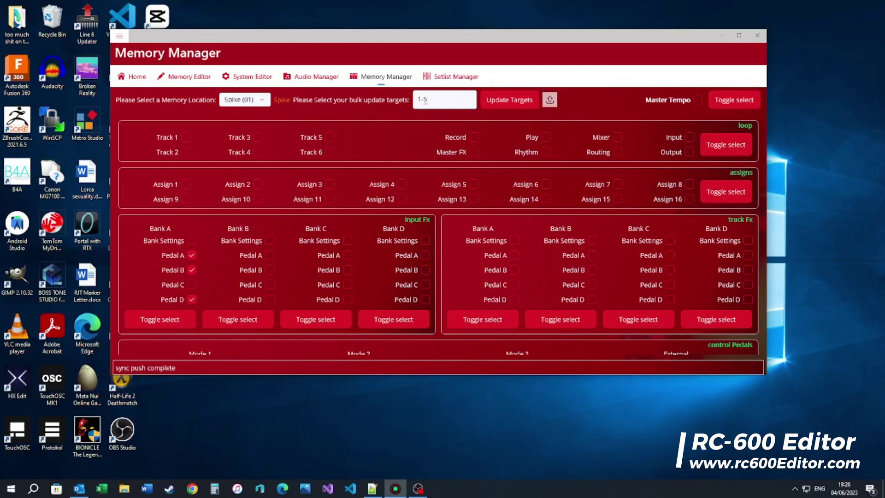
Replace the bulk targets with 10, 14, 18-23, 78 and sync-push them, confirming Yes
{"action": "left_click_drag", "start_coordinate": [435, 99], "coordinate": [407, 102]}
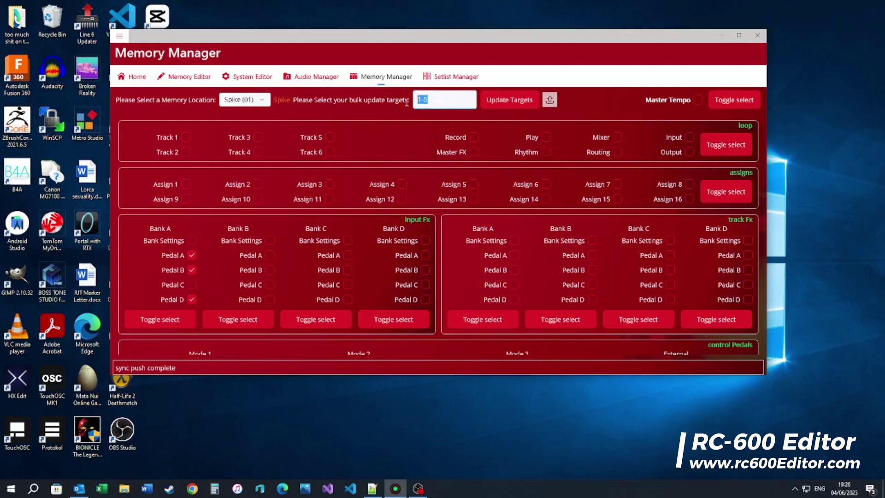
{"action": "left_click", "coordinate": [442, 101]}
{"action": "key", "text": "BackSpace"}
{"action": "key", "text": "BackSpace"}
{"action": "key", "text": "BackSpace"}
{"action": "type", "text": "10, 14, 18-23, 78"}
{"action": "left_click", "coordinate": [550, 100]}
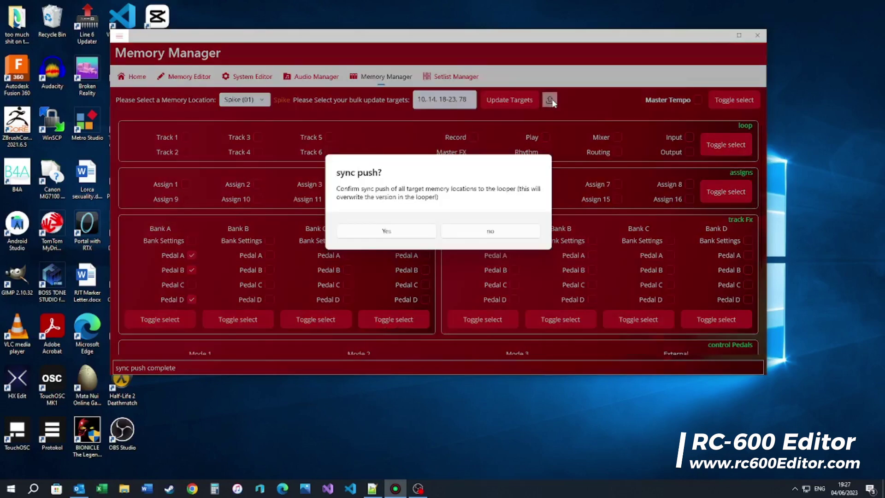
{"action": "left_click", "coordinate": [382, 232]}
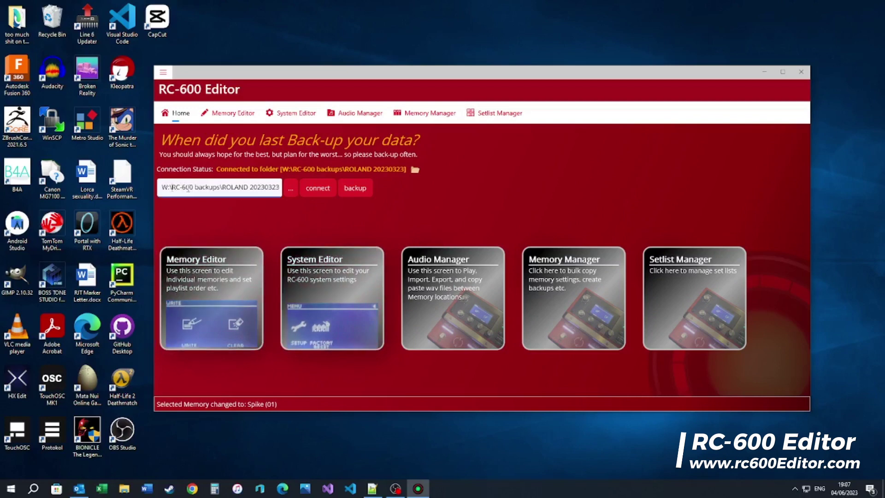
Empty the folder path field and connect straight to the RC-600 at H:\ROLAND
{"action": "left_click_drag", "start_coordinate": [171, 189], "coordinate": [281, 190]}
{"action": "left_click", "coordinate": [250, 190]}
{"action": "triple_click", "coordinate": [186, 186]}
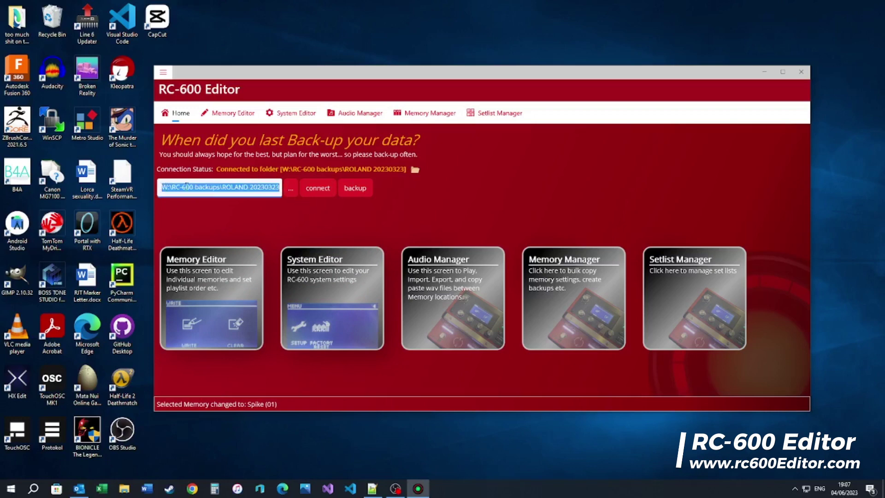
{"action": "key", "text": "BackSpace"}
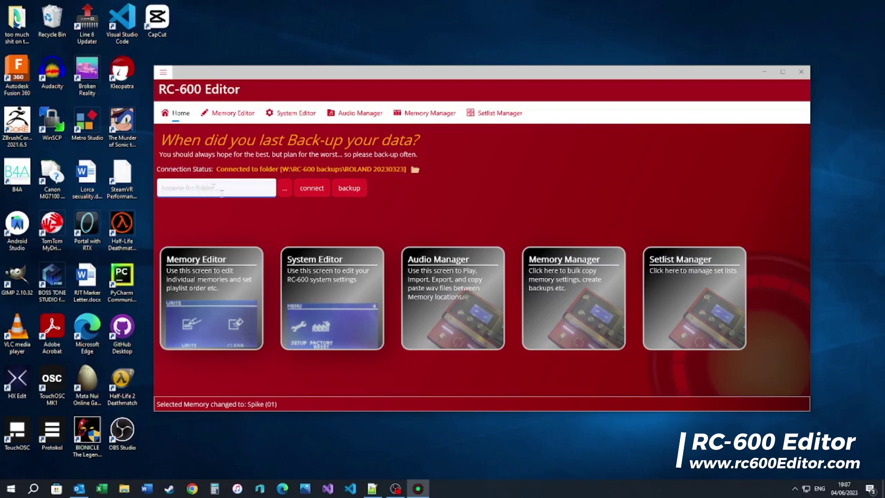
{"action": "left_click", "coordinate": [307, 189]}
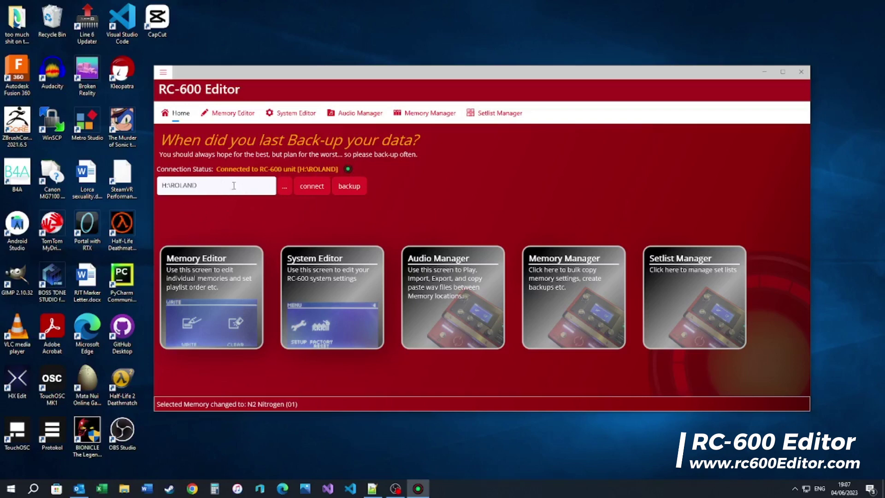
{"action": "left_click_drag", "start_coordinate": [234, 186], "coordinate": [139, 185]}
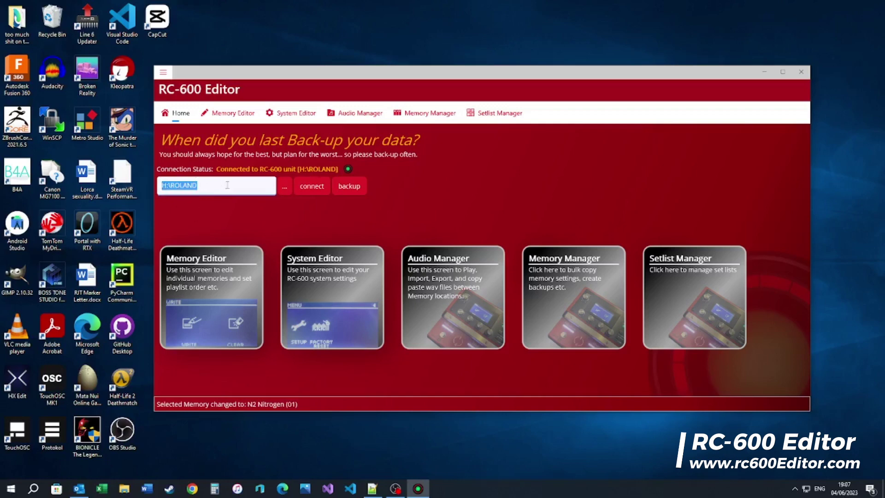
Reconnect and start a backup into W:\RC-600 backups\ROLAND 20230604
{"action": "left_click", "coordinate": [309, 189]}
{"action": "mouse_move", "coordinate": [349, 170]}
{"action": "left_click", "coordinate": [350, 186]}
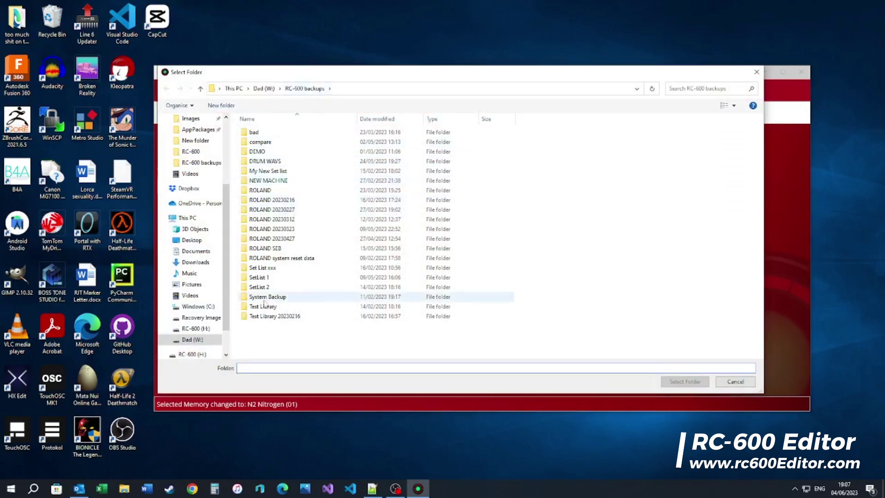
{"action": "left_click", "coordinate": [304, 89]}
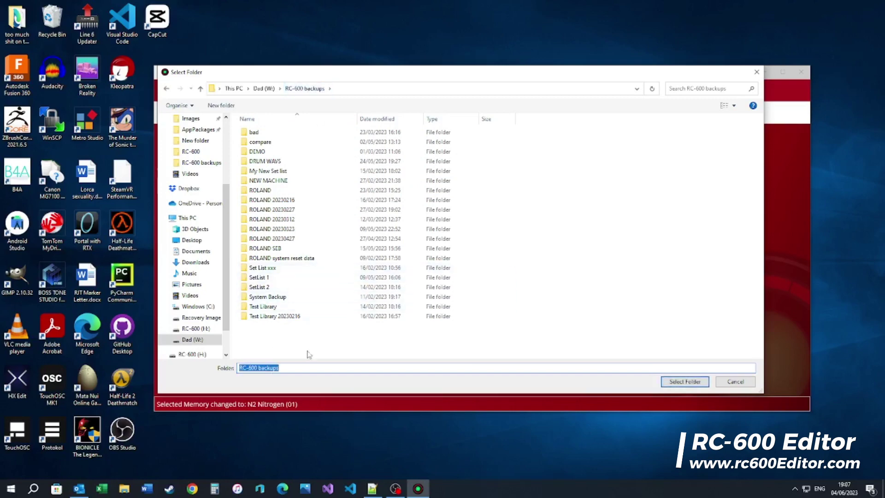
{"action": "left_click", "coordinate": [676, 381]}
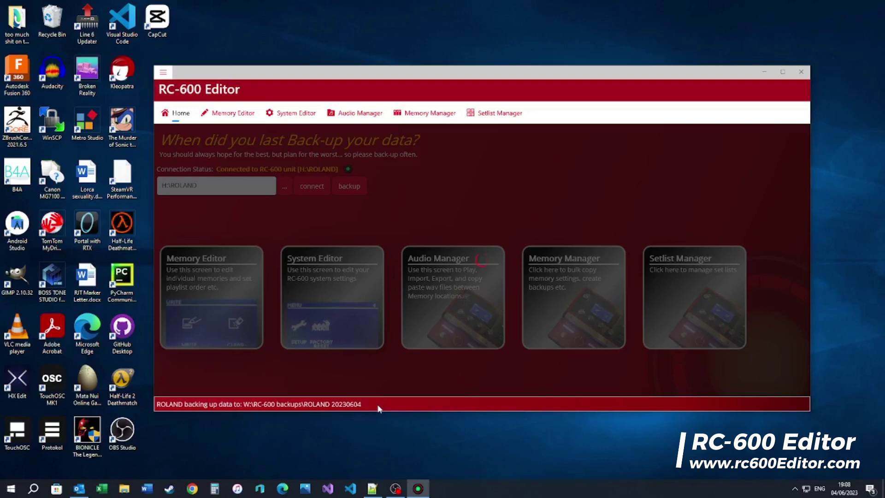
{"action": "left_click", "coordinate": [396, 491]}
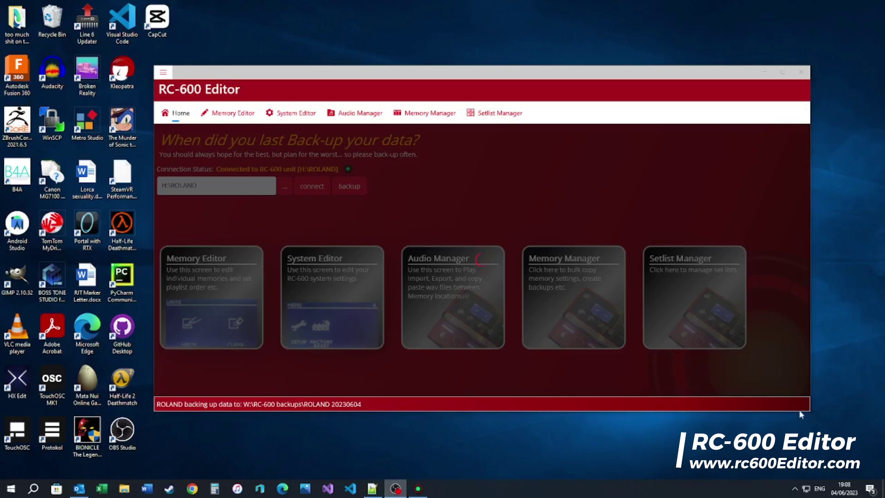